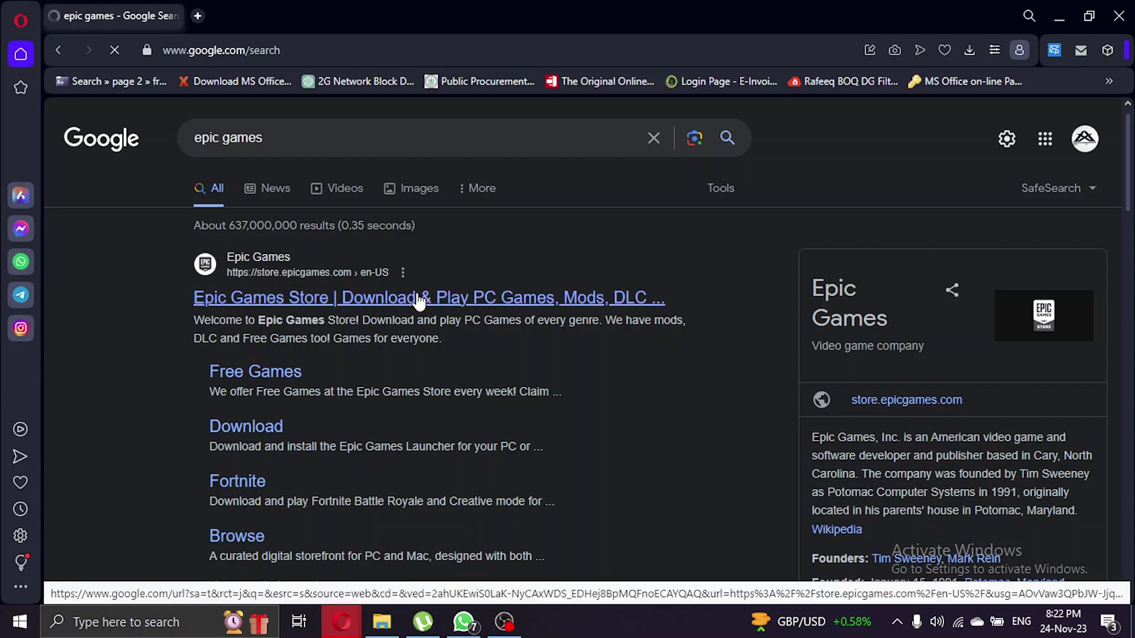
- Open the Epic Games Store, sign in with Google, and go to Account settings
{"action": "left_click", "coordinate": [418, 296]}
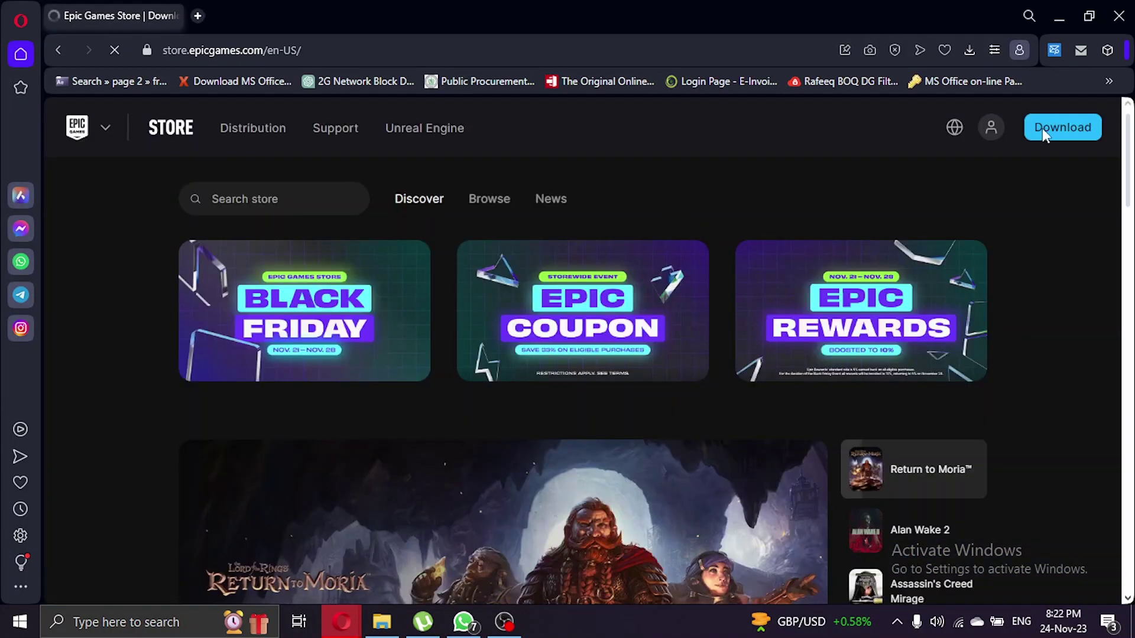
{"action": "left_click", "coordinate": [990, 127]}
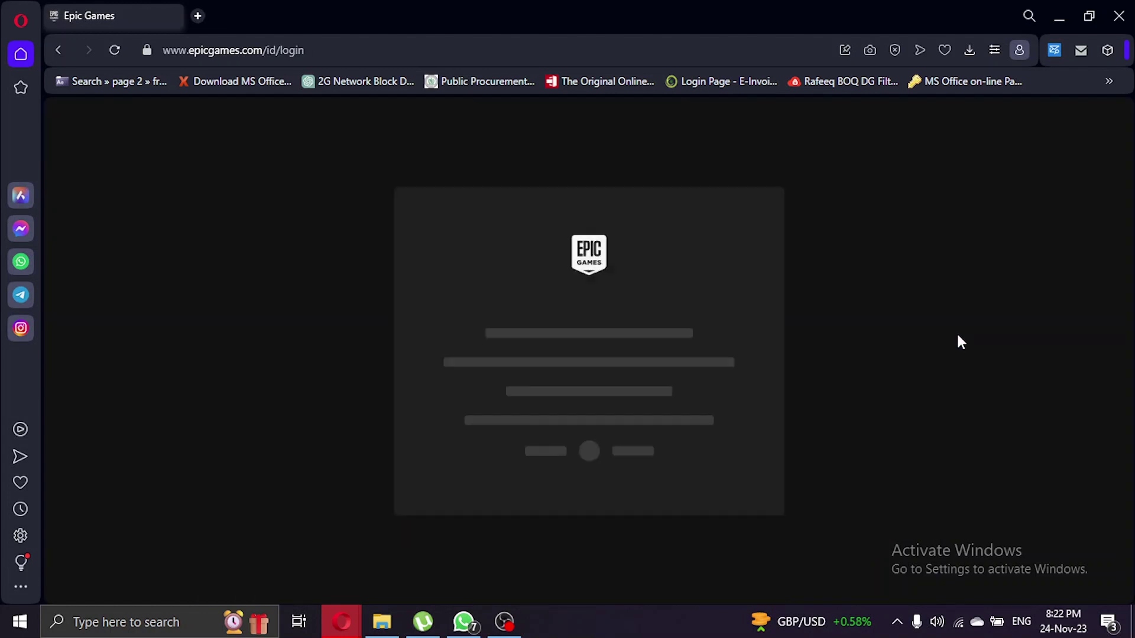
{"action": "scroll", "coordinate": [569, 423], "scroll_direction": "down", "scroll_amount": 3}
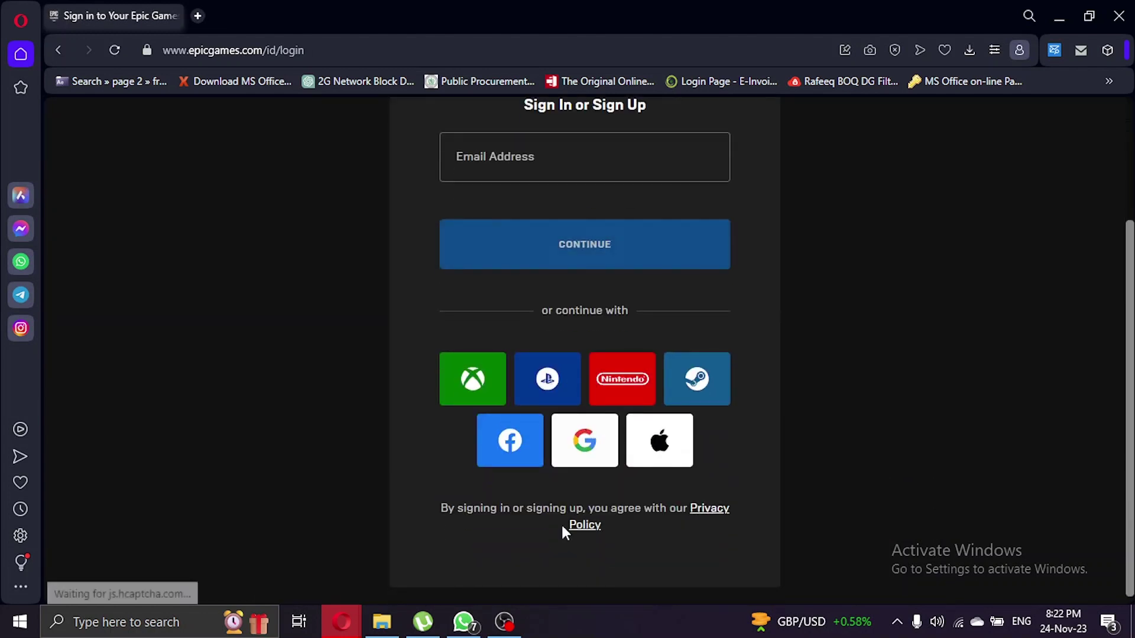
{"action": "left_click", "coordinate": [586, 444]}
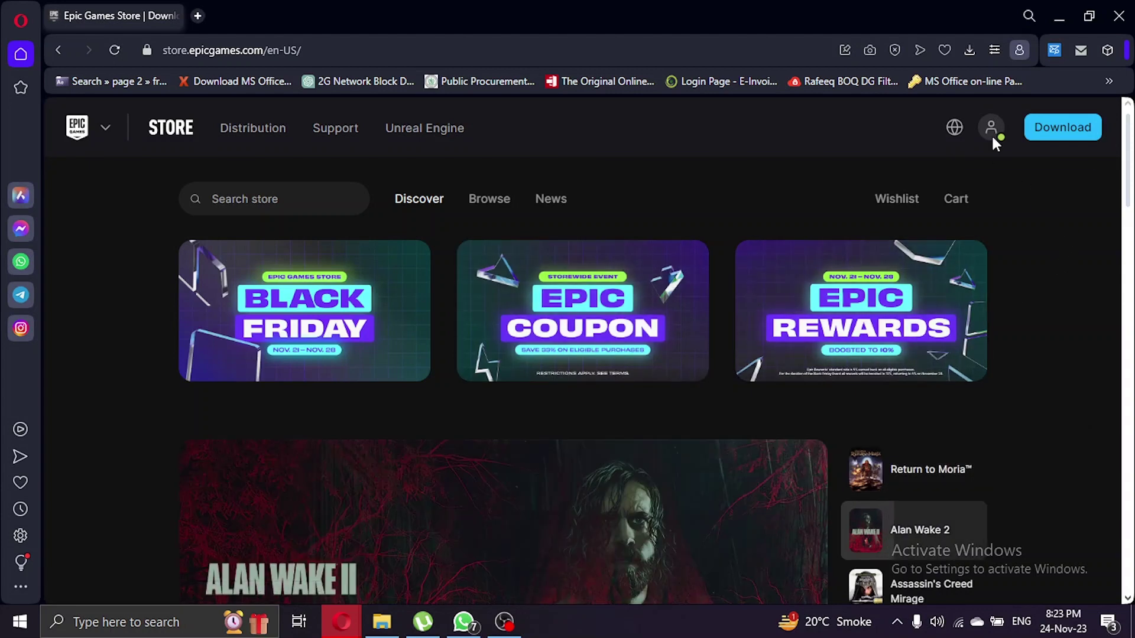
{"action": "left_click", "coordinate": [992, 128]}
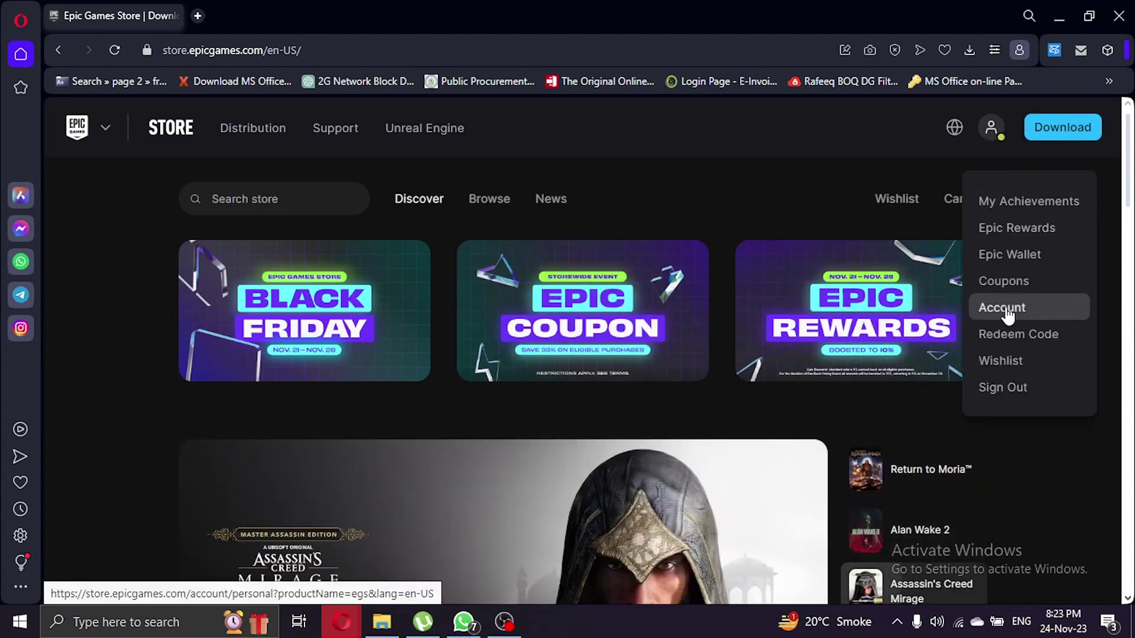
{"action": "left_click", "coordinate": [1003, 308]}
{"action": "scroll", "coordinate": [577, 390], "scroll_direction": "down", "scroll_amount": 3}
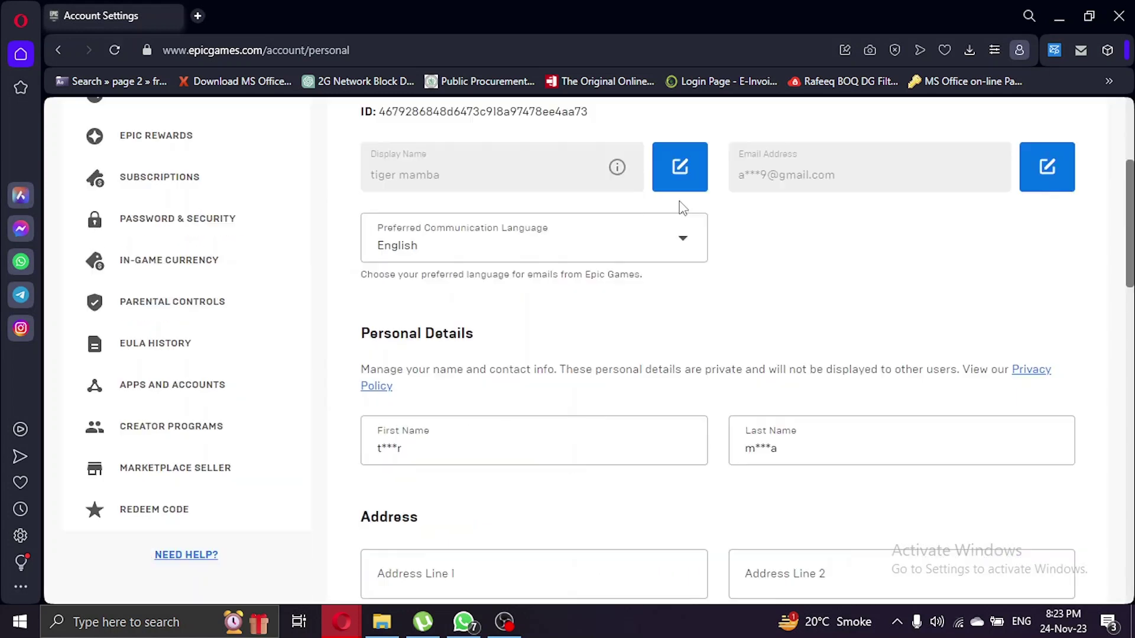
- Enter 'El Tiger' as the new display name and accept the two-week change restriction
{"action": "left_click", "coordinate": [680, 167]}
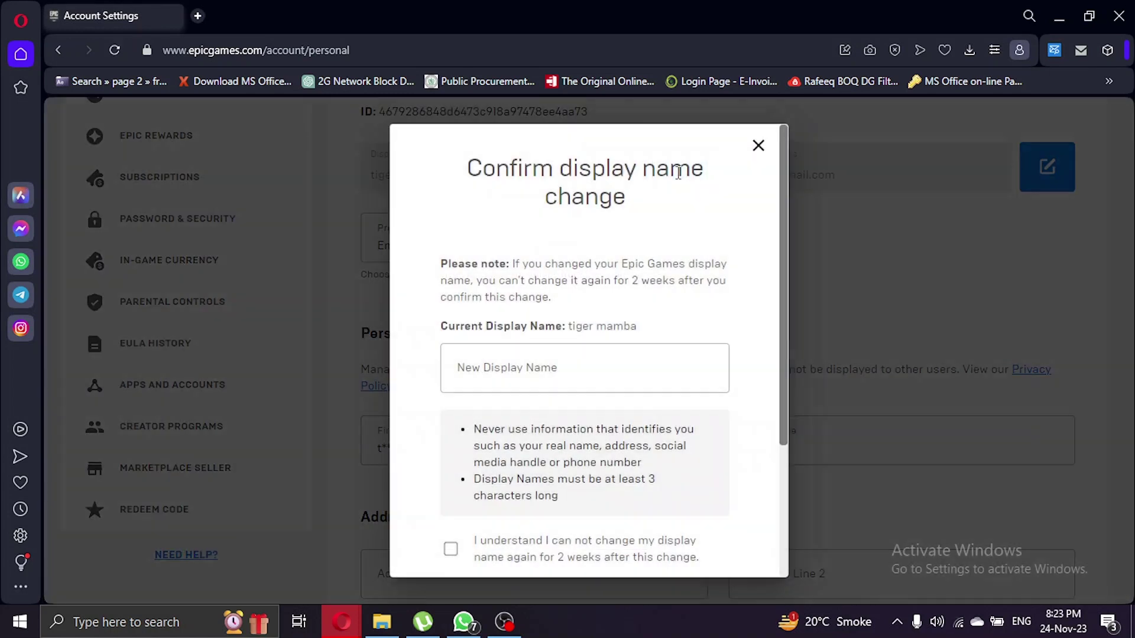
{"action": "left_click", "coordinate": [561, 368]}
{"action": "scroll", "coordinate": [561, 372], "scroll_direction": "down", "scroll_amount": 1}
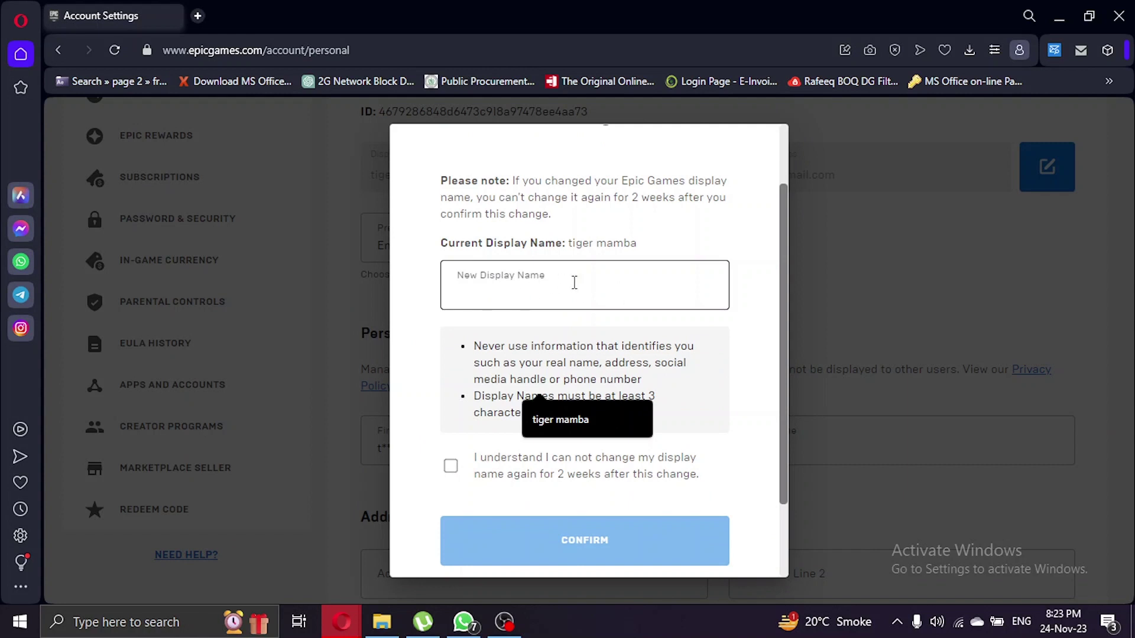
{"action": "type", "text": "E"}
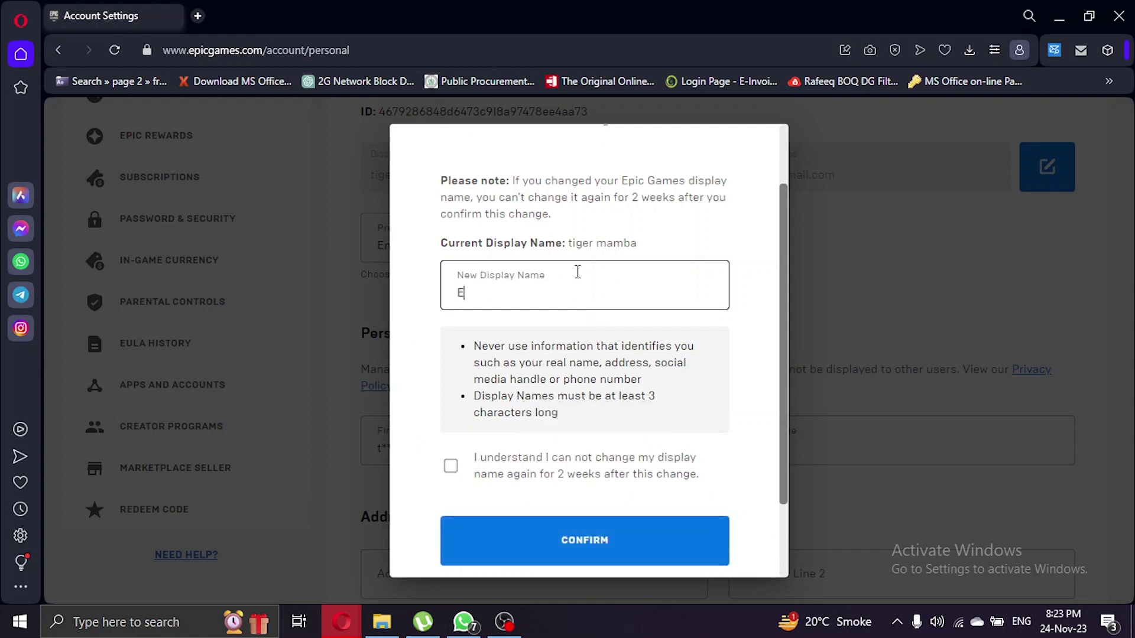
{"action": "type", "text": "l Tiger"}
{"action": "left_click", "coordinate": [450, 466]}
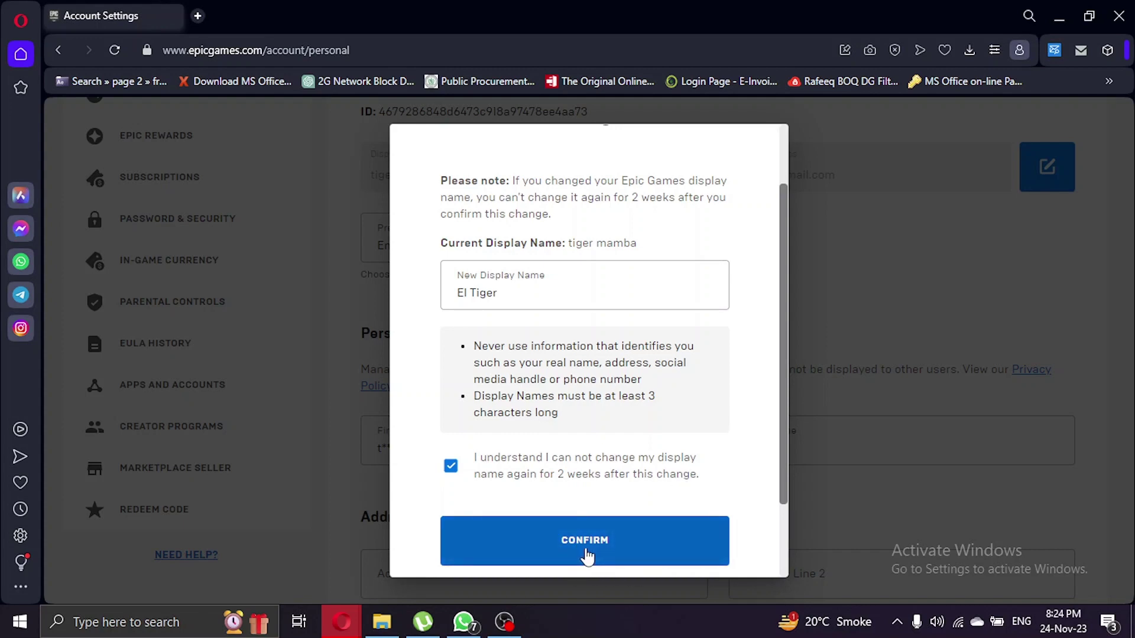
- Confirm the display name change to 'El Tiger'
{"action": "left_click", "coordinate": [588, 554]}
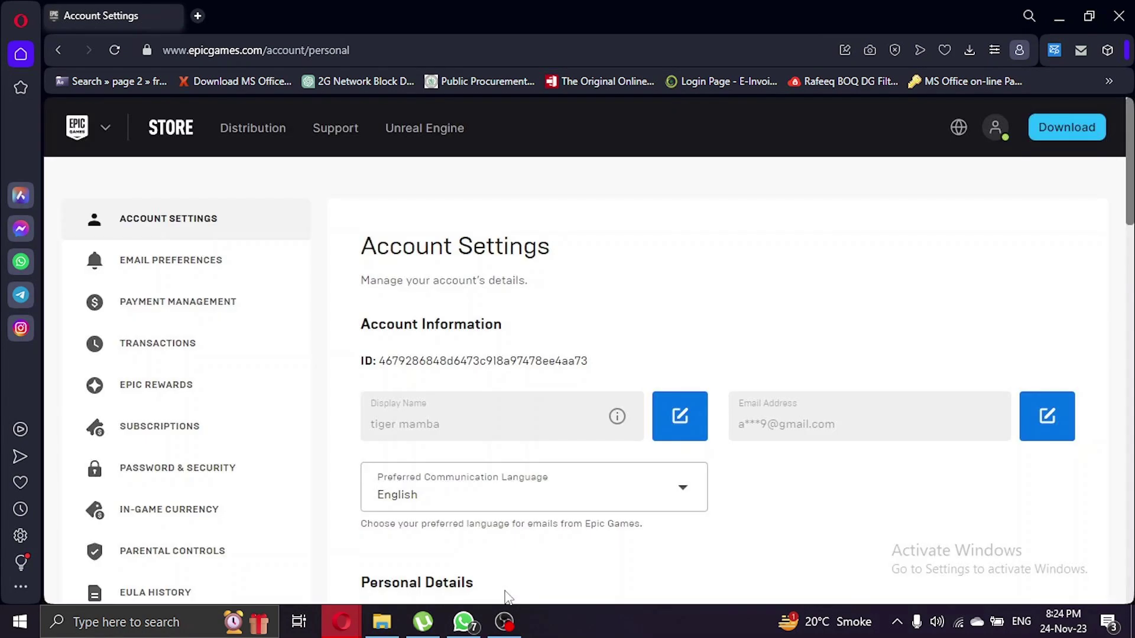